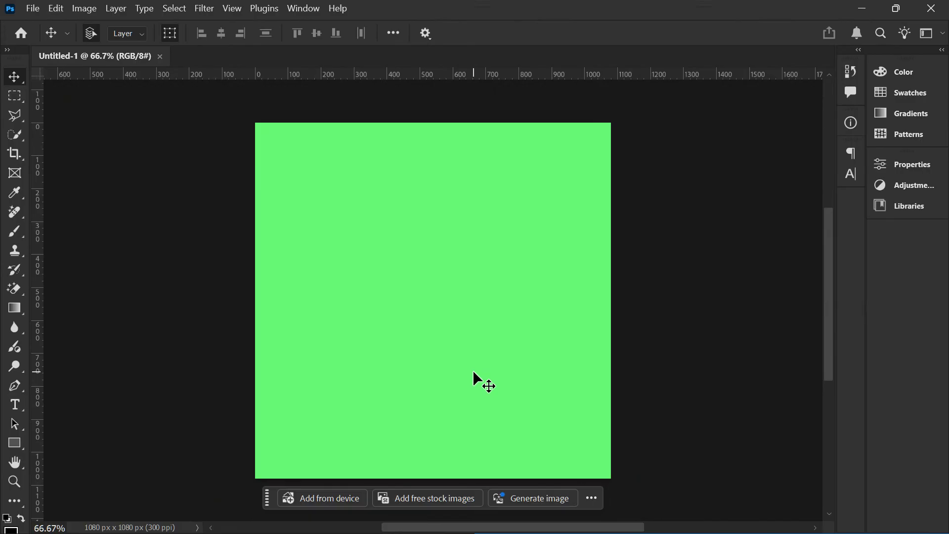
- Activate the Custom Shape tool and set its fill colour to white
{"action": "scroll", "coordinate": [14, 455], "scroll_direction": "down", "scroll_amount": 1}
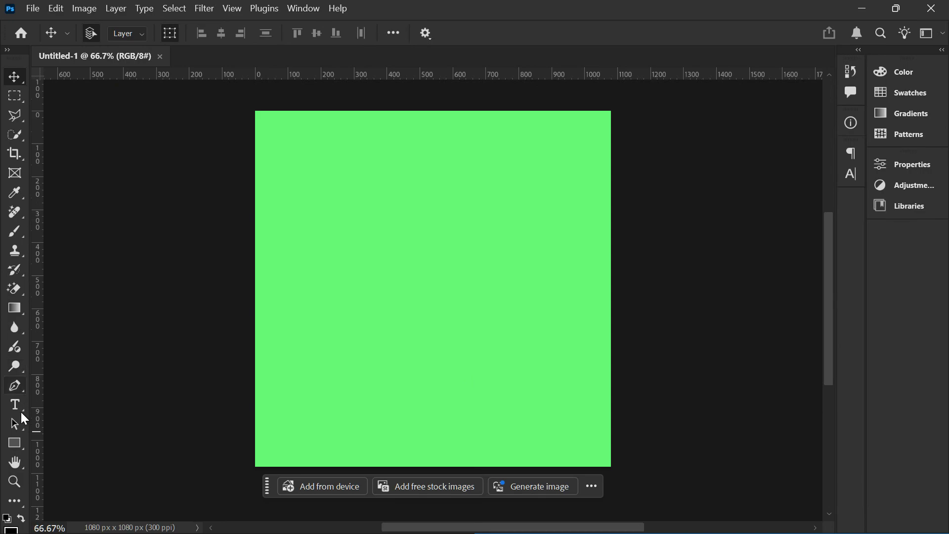
{"action": "left_click", "coordinate": [20, 437]}
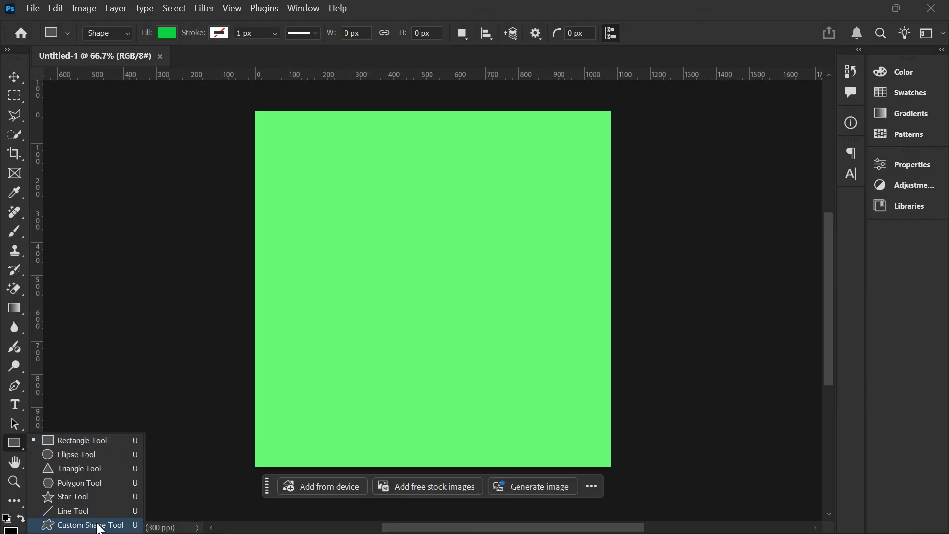
{"action": "left_click", "coordinate": [132, 524]}
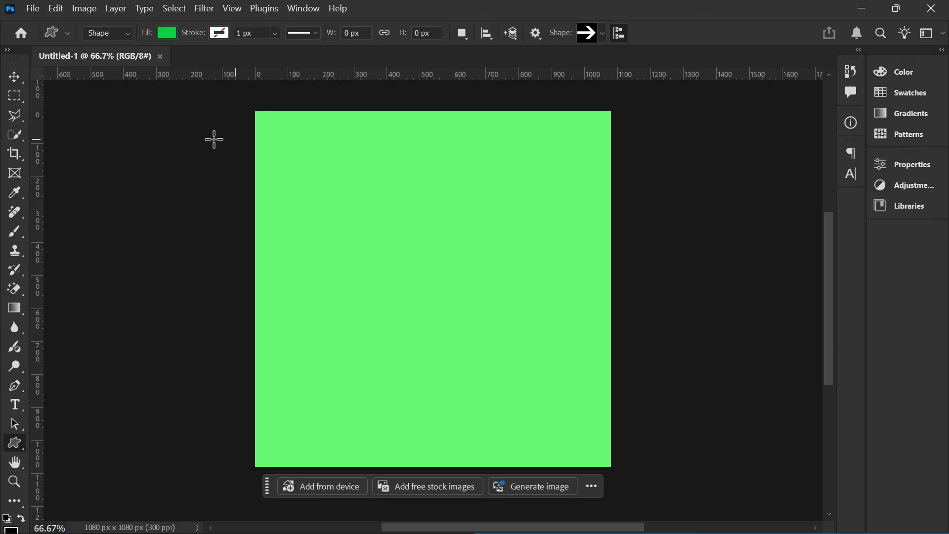
{"action": "left_click", "coordinate": [166, 33]}
{"action": "left_click", "coordinate": [74, 112]}
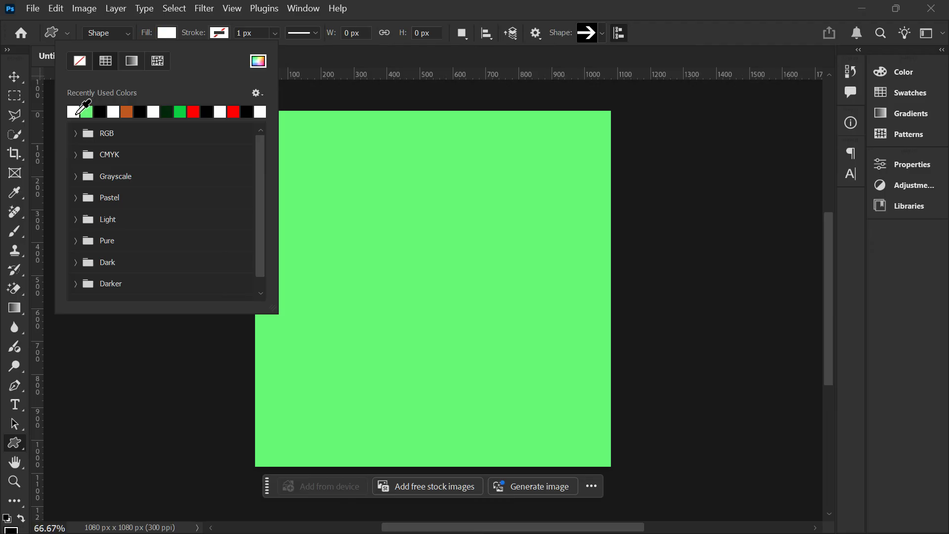
{"action": "left_click", "coordinate": [169, 34]}
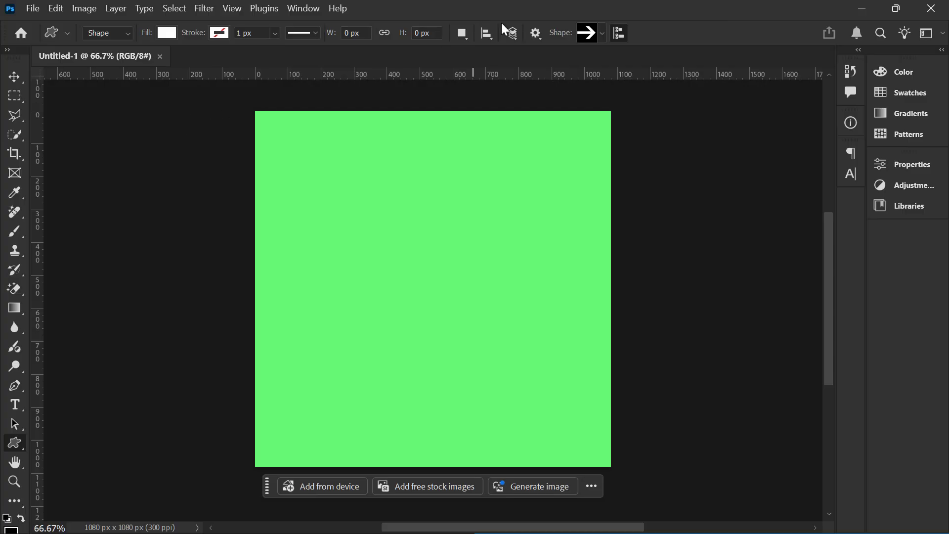
- Expand the Legacy Shapes and More group and its 2019 Shapes folder among the custom shapes
{"action": "left_click", "coordinate": [602, 33]}
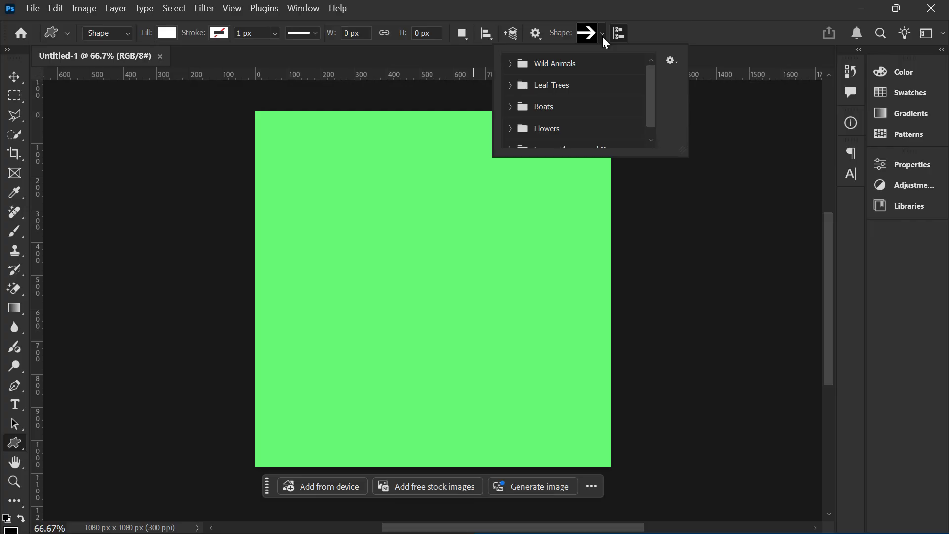
{"action": "left_click", "coordinate": [601, 35]}
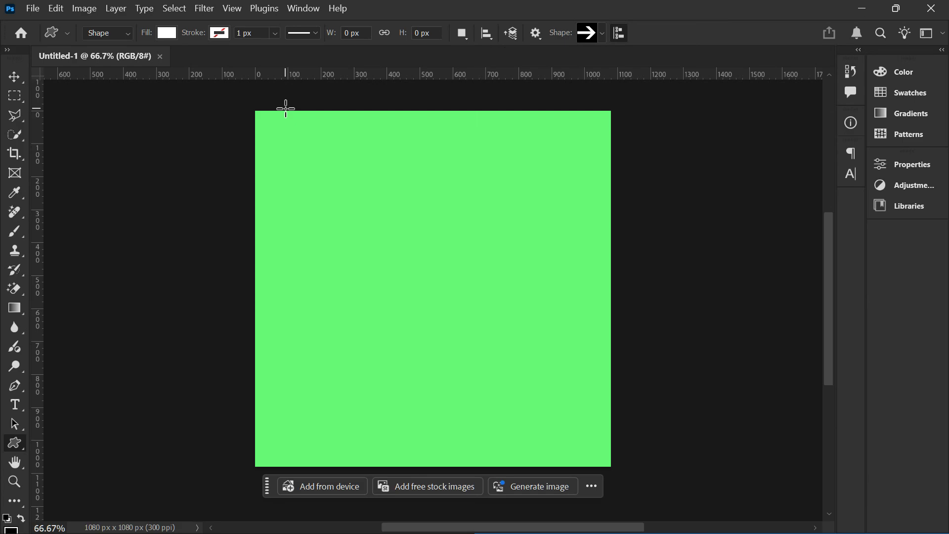
{"action": "left_click", "coordinate": [586, 33]}
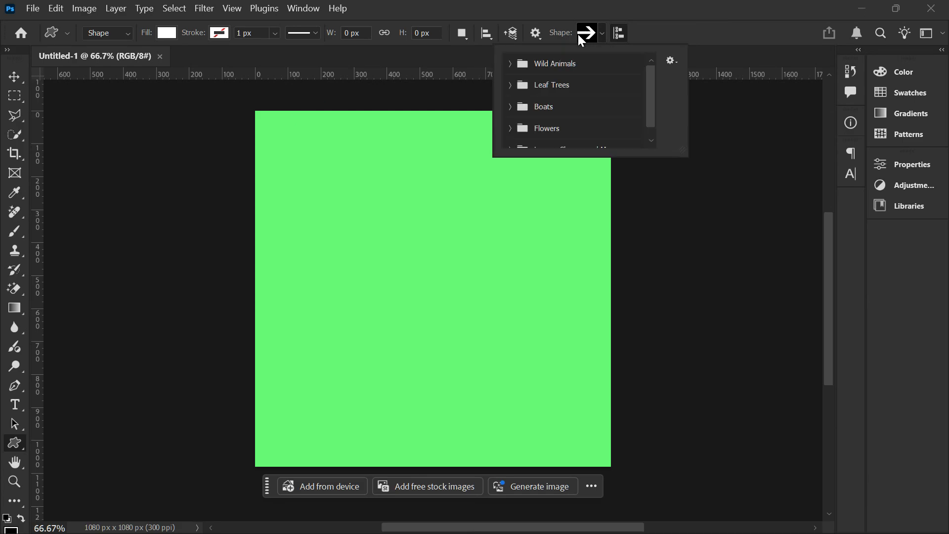
{"action": "scroll", "coordinate": [569, 94], "scroll_direction": "down", "scroll_amount": 1}
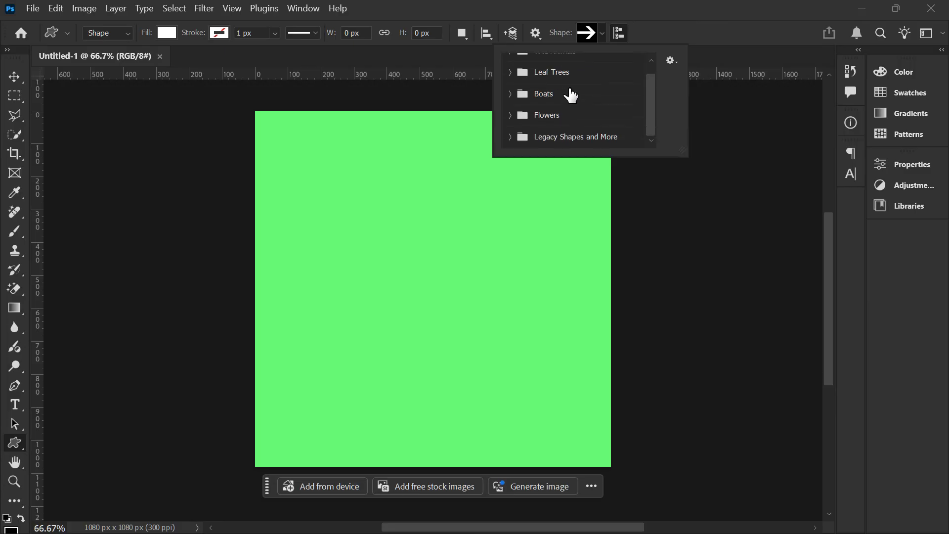
{"action": "scroll", "coordinate": [570, 94], "scroll_direction": "up", "scroll_amount": 1}
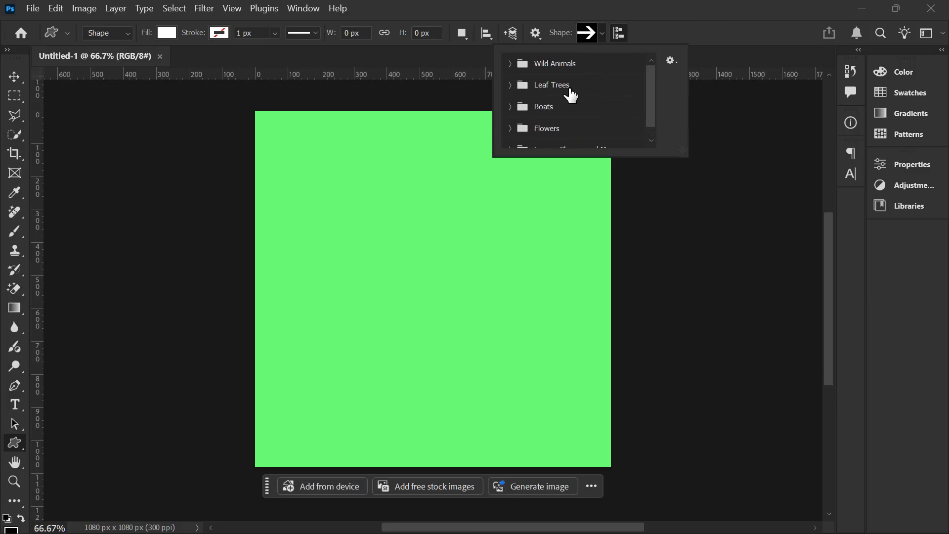
{"action": "scroll", "coordinate": [566, 106], "scroll_direction": "down", "scroll_amount": 1}
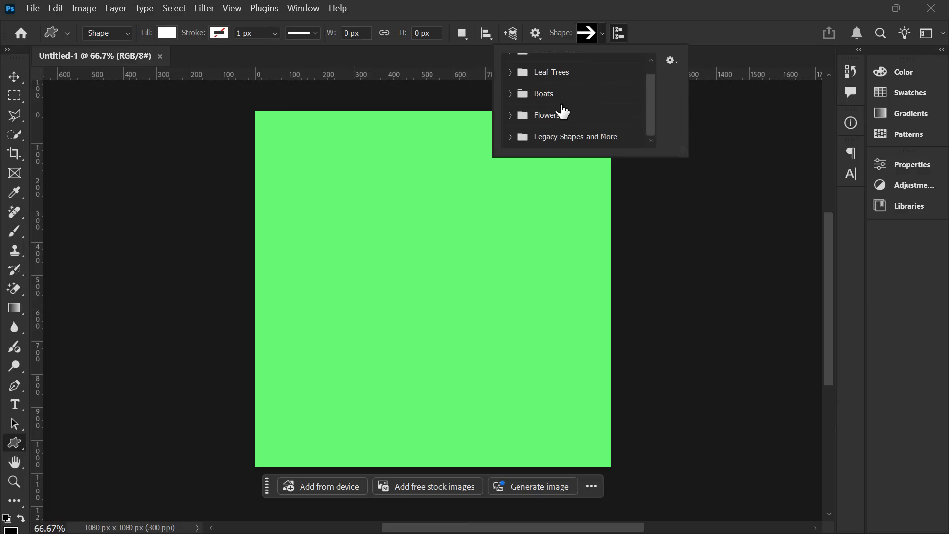
{"action": "left_click", "coordinate": [505, 136]}
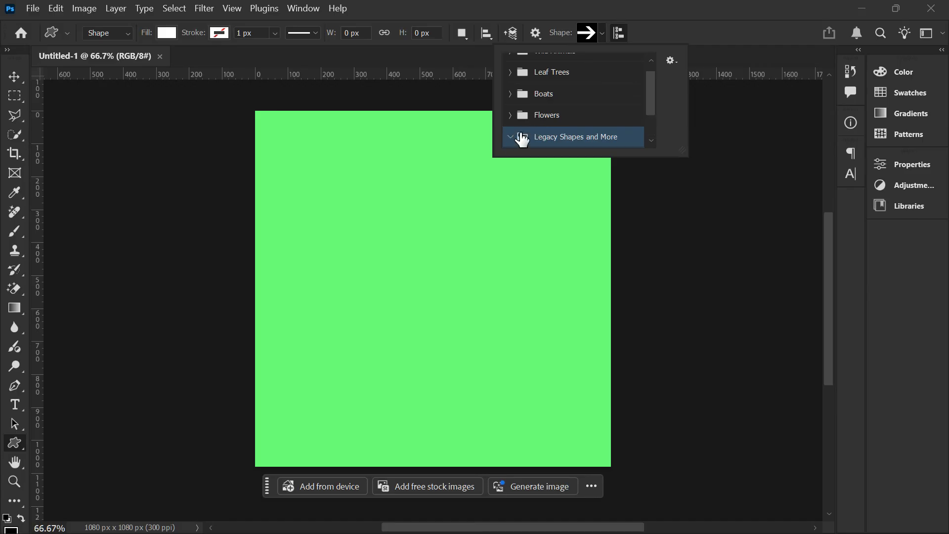
{"action": "left_click", "coordinate": [556, 134]}
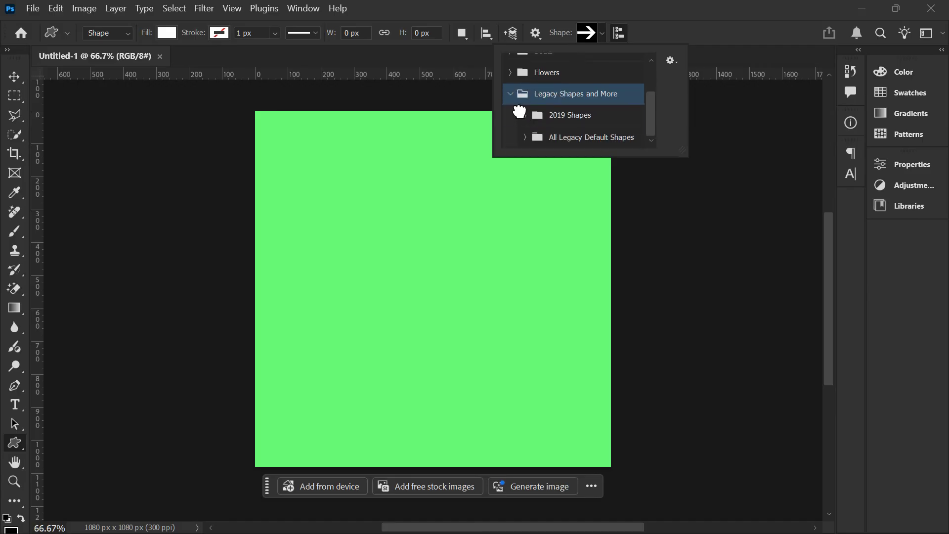
{"action": "left_click", "coordinate": [533, 117]}
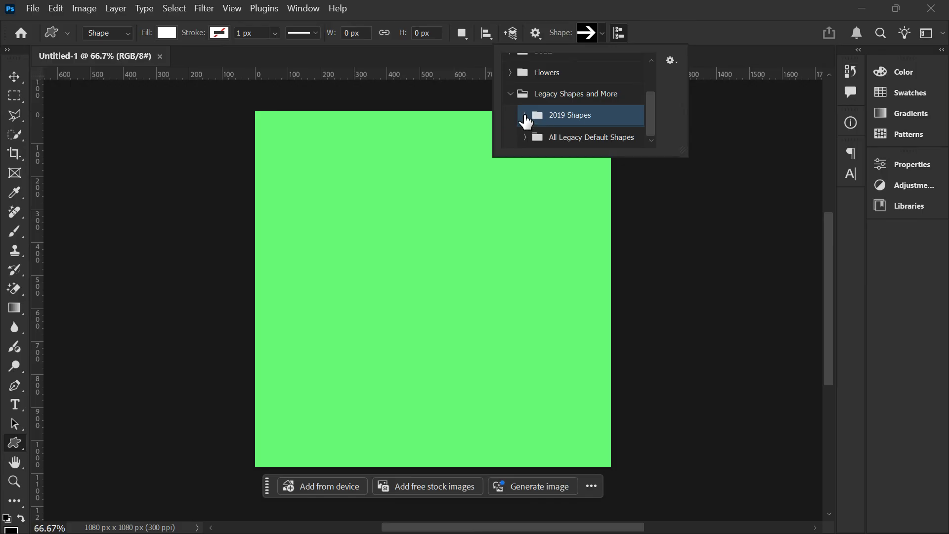
{"action": "left_click", "coordinate": [525, 116]}
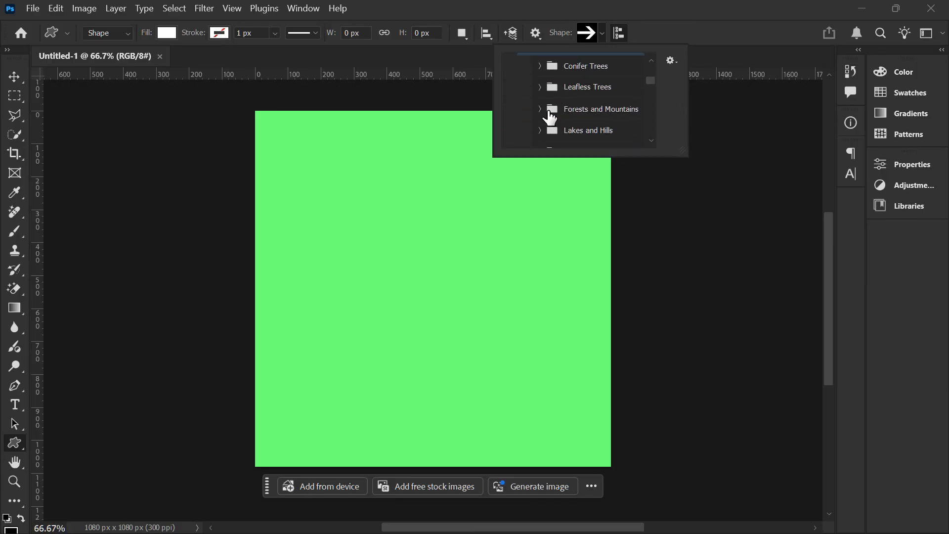
- Choose the second shape of the Roads and Streams set within 2019 Shapes
{"action": "left_click", "coordinate": [541, 87]}
{"action": "scroll", "coordinate": [574, 101], "scroll_direction": "down", "scroll_amount": 3}
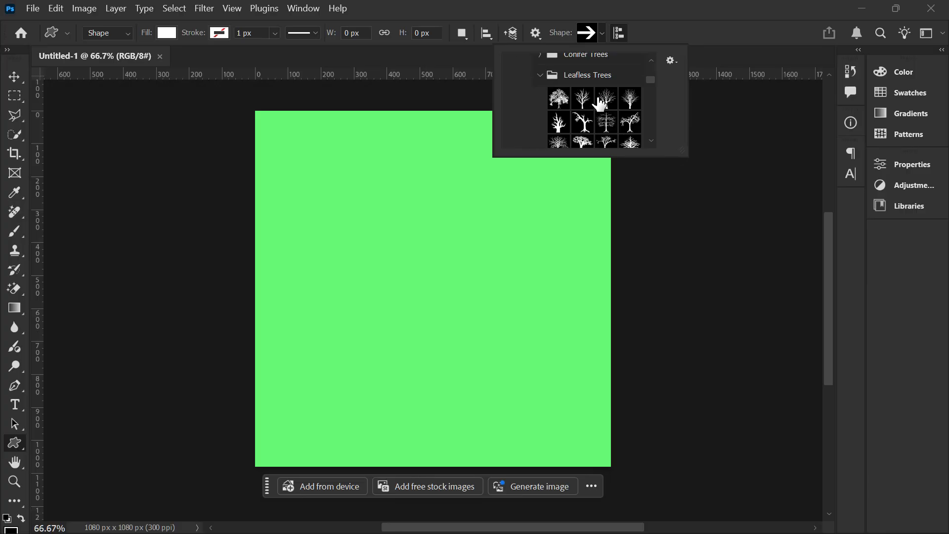
{"action": "scroll", "coordinate": [576, 118], "scroll_direction": "down", "scroll_amount": 2}
{"action": "scroll", "coordinate": [576, 119], "scroll_direction": "down", "scroll_amount": 1}
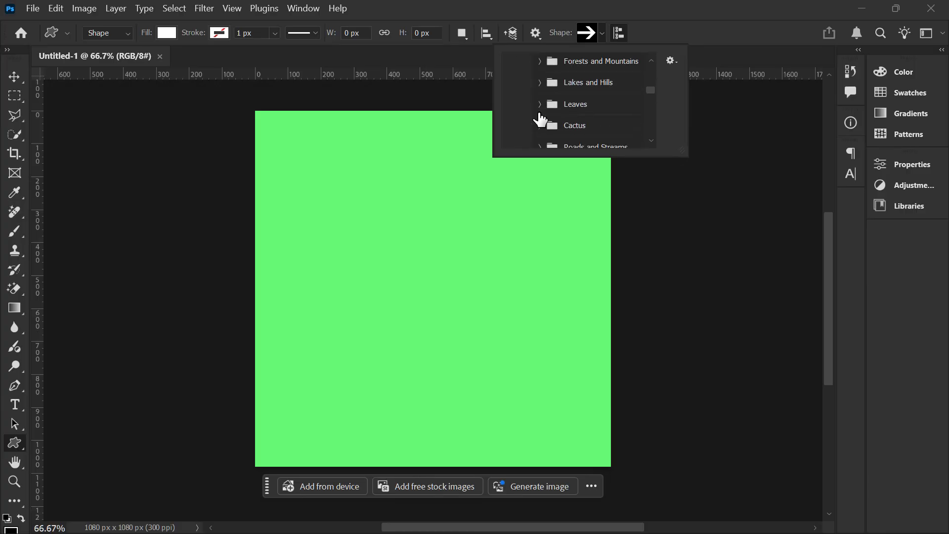
{"action": "left_click", "coordinate": [671, 60]}
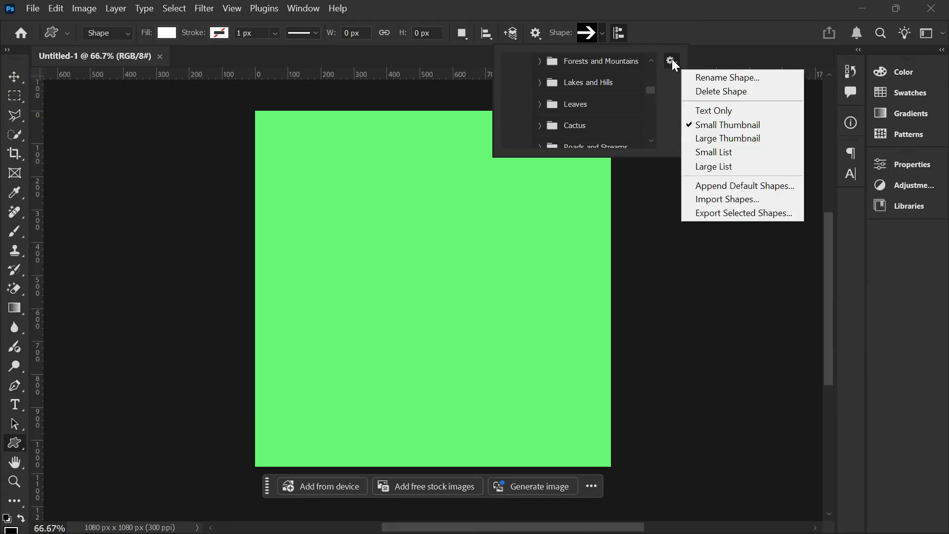
{"action": "left_click", "coordinate": [672, 59]}
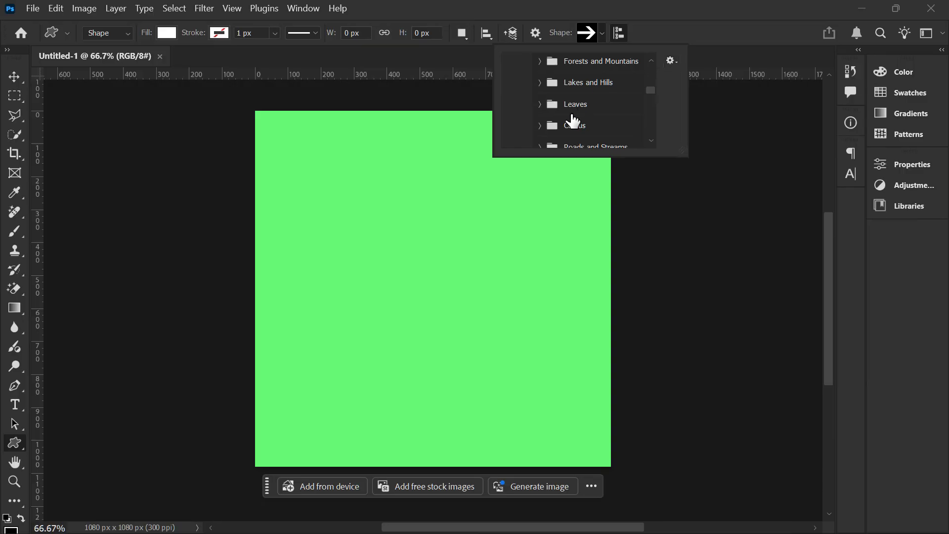
{"action": "scroll", "coordinate": [563, 126], "scroll_direction": "down", "scroll_amount": 2}
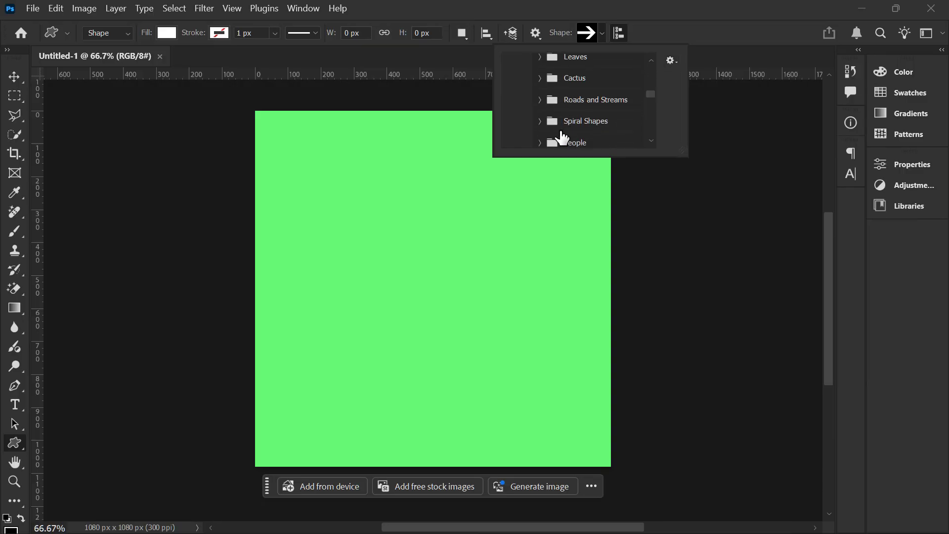
{"action": "left_click", "coordinate": [540, 99]}
{"action": "scroll", "coordinate": [562, 107], "scroll_direction": "down", "scroll_amount": 1}
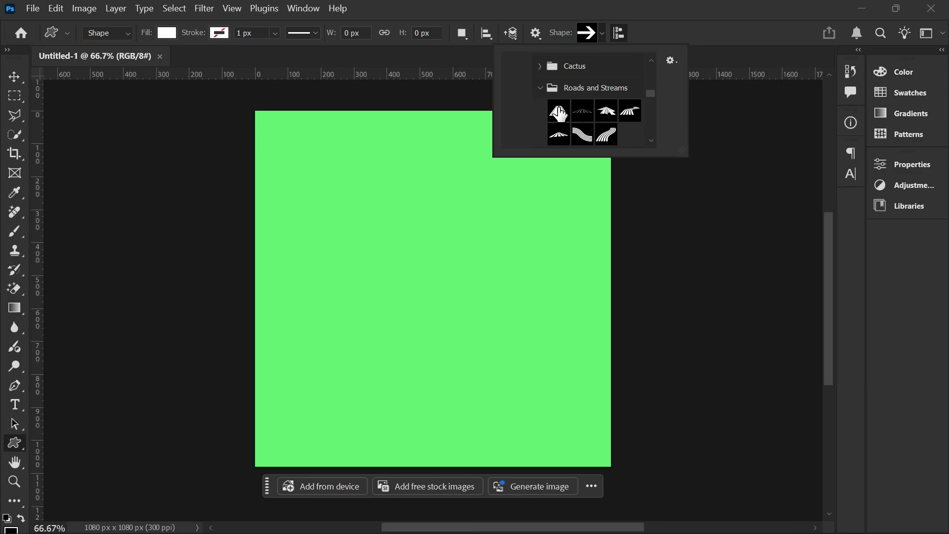
{"action": "left_click", "coordinate": [582, 111]}
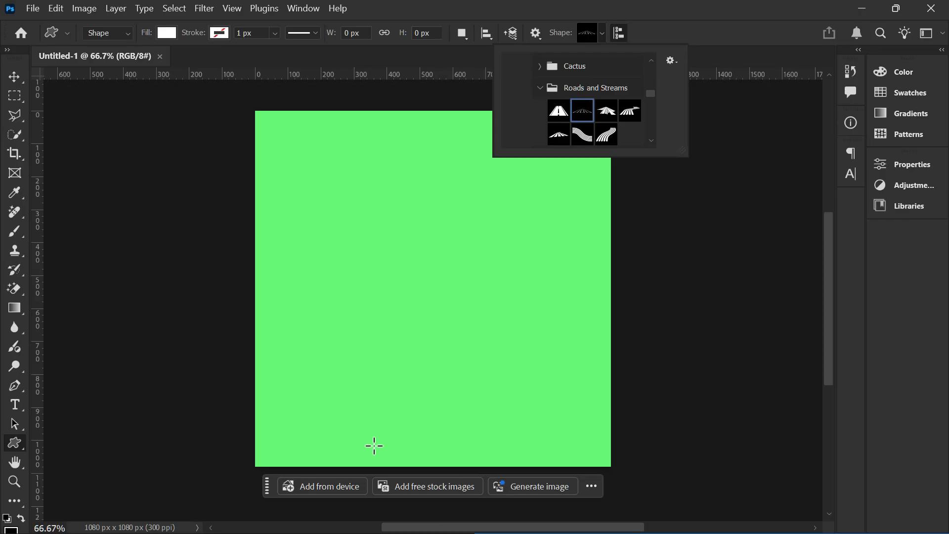
- Draw the road shape about 712 by 583 px in the canvas's lower-right area and set its fill to black
{"action": "left_click_drag", "start_coordinate": [375, 445], "coordinate": [609, 254]}
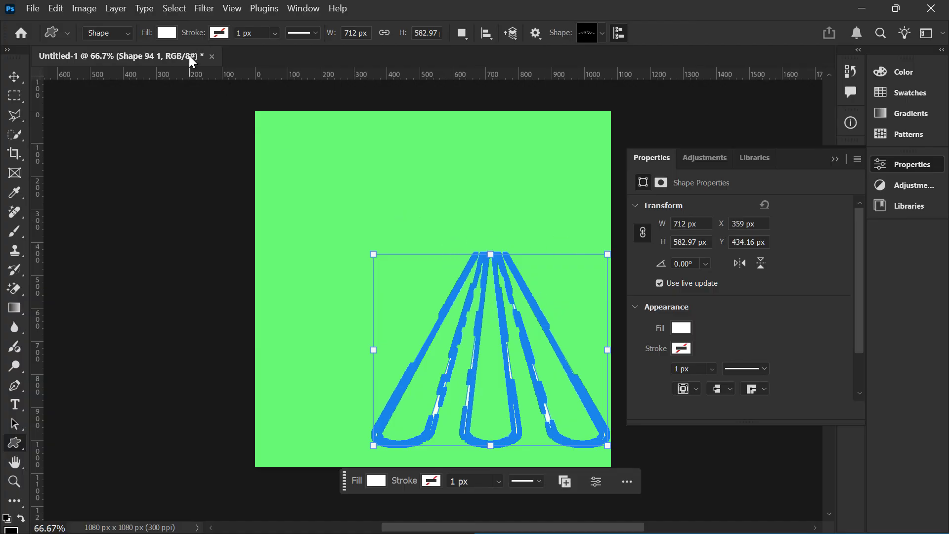
{"action": "left_click", "coordinate": [171, 37]}
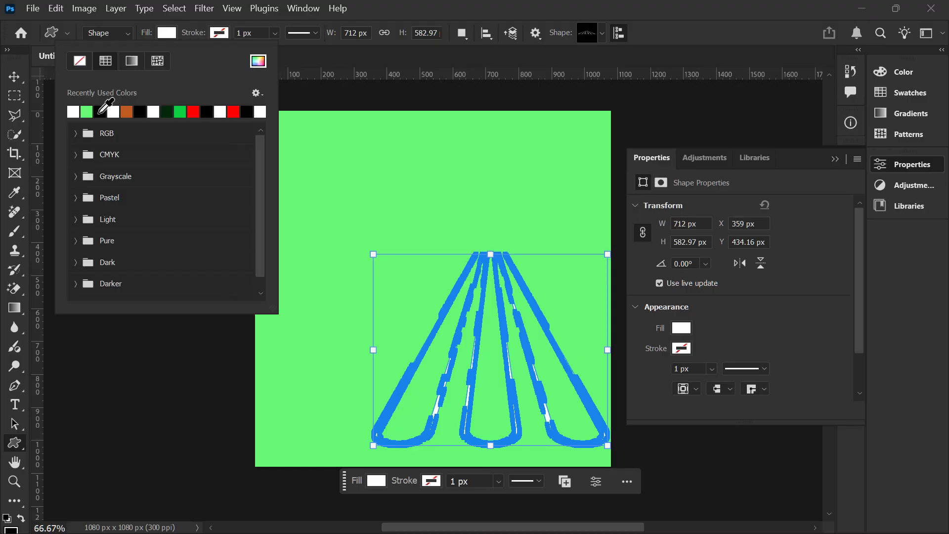
{"action": "left_click", "coordinate": [110, 100]}
{"action": "left_click", "coordinate": [167, 31]}
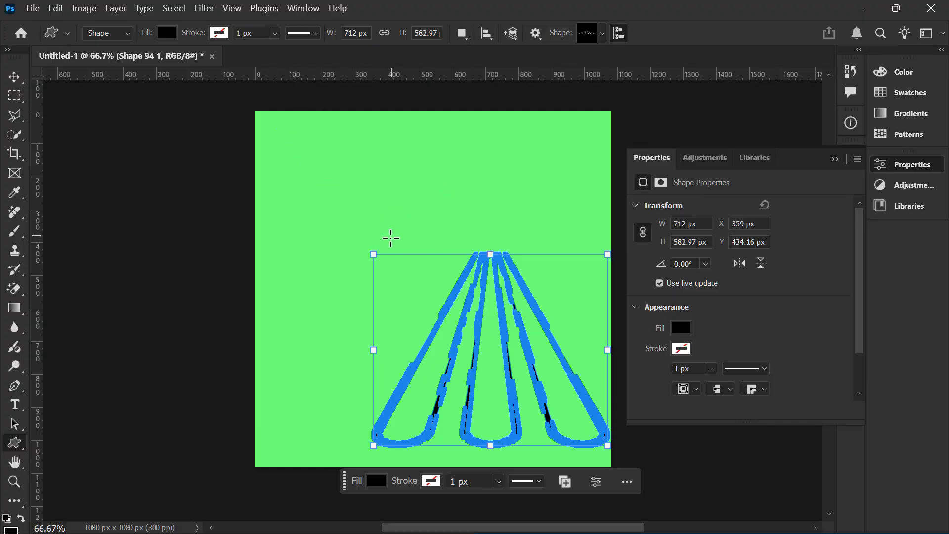
- Enlarge the black shape from its upper-left corner to about 1021 by 836 px and collapse its properties
{"action": "left_click_drag", "start_coordinate": [370, 255], "coordinate": [242, 199]}
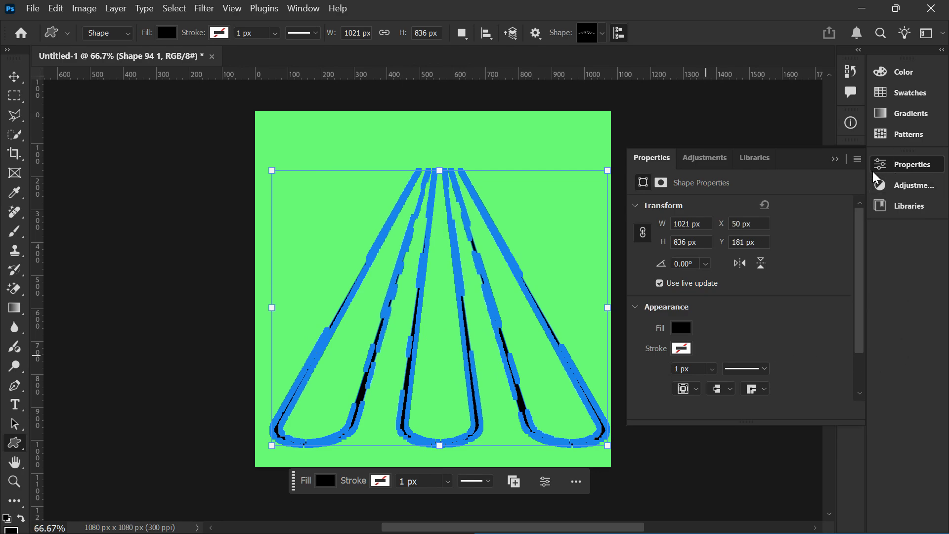
{"action": "left_click", "coordinate": [835, 159]}
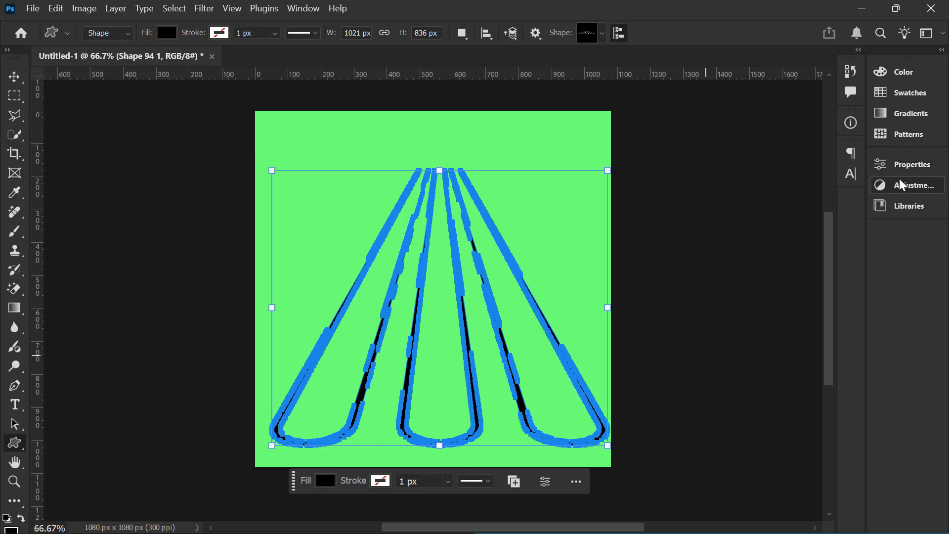
- Show the Layers panel and dock it below Libraries, keeping its layer list open
{"action": "left_click", "coordinate": [301, 9]}
{"action": "left_click", "coordinate": [368, 345]}
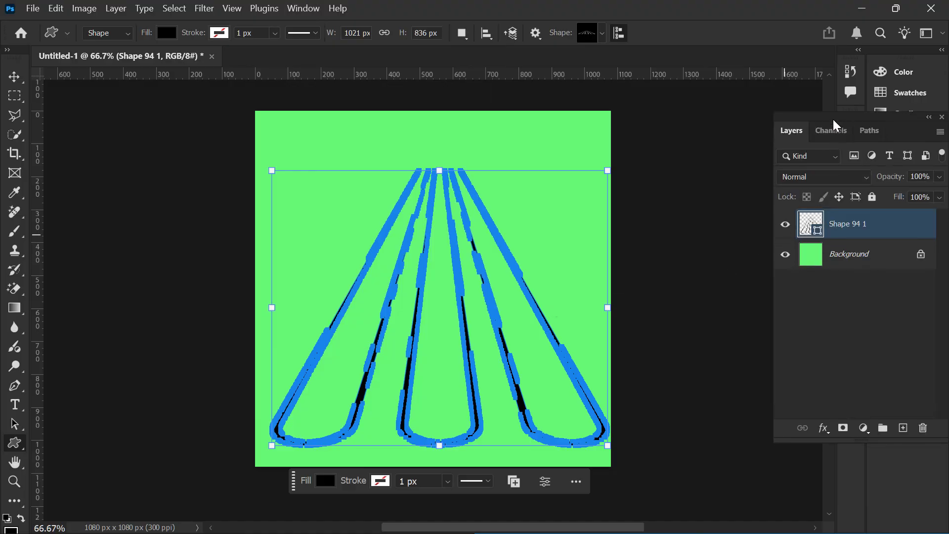
{"action": "left_click_drag", "start_coordinate": [832, 123], "coordinate": [889, 252]}
{"action": "left_click", "coordinate": [889, 237]}
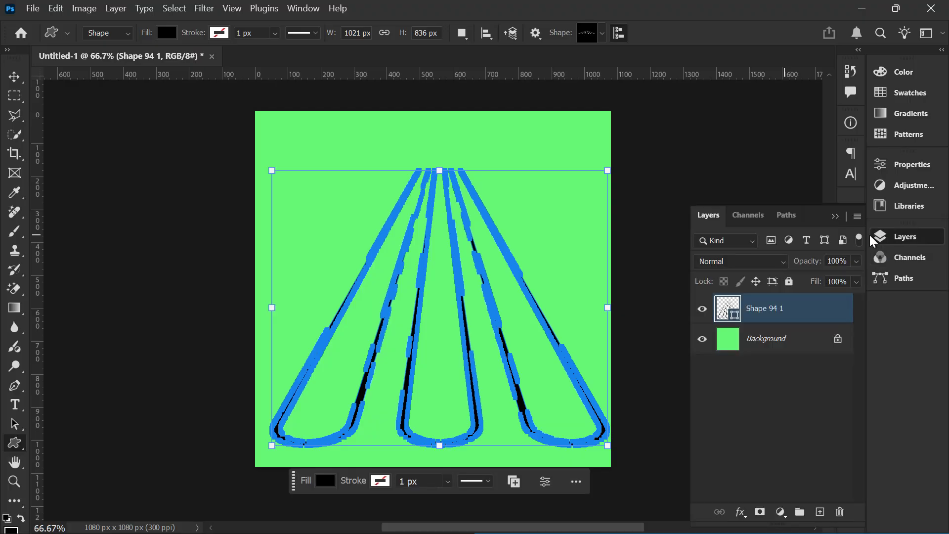
- Give the black road shape's layer a white stroke about 56.53 px wide
{"action": "left_click", "coordinate": [747, 388]}
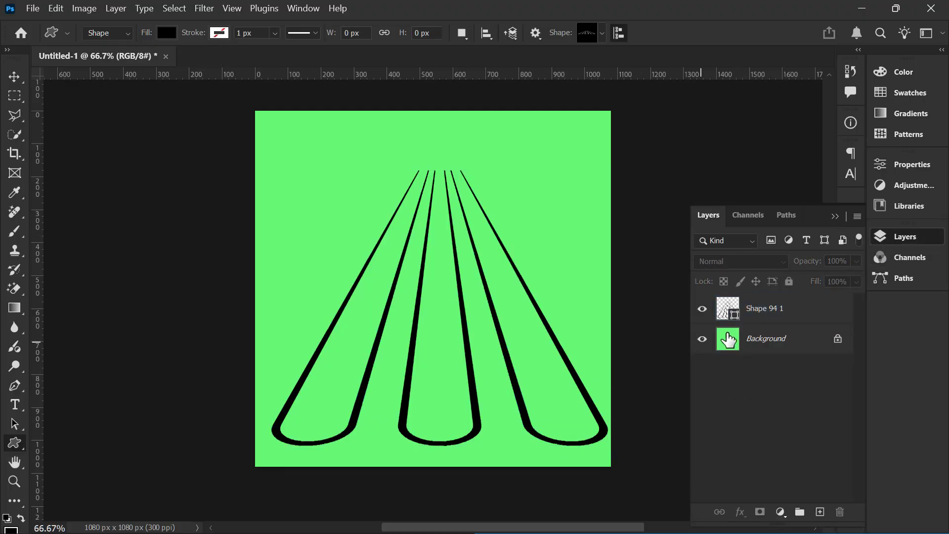
{"action": "left_click", "coordinate": [726, 315]}
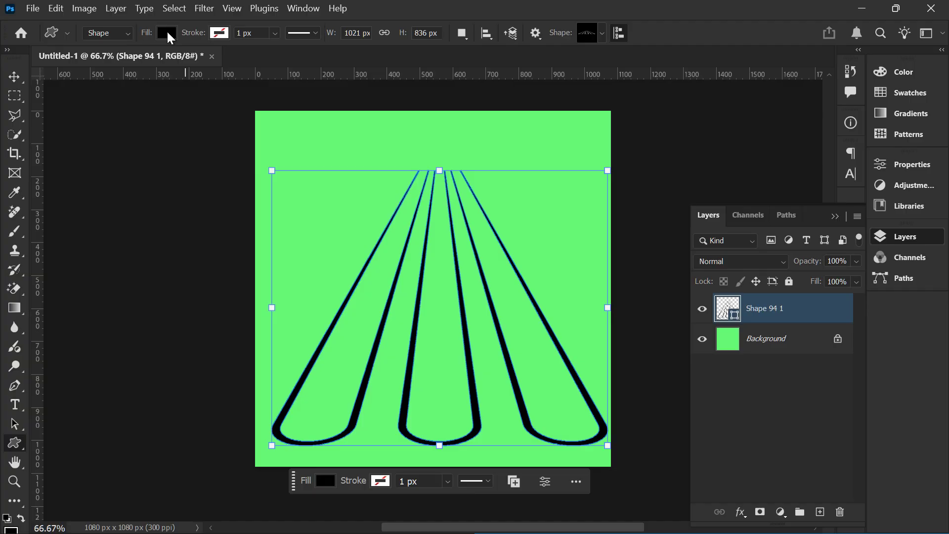
{"action": "left_click", "coordinate": [167, 33]}
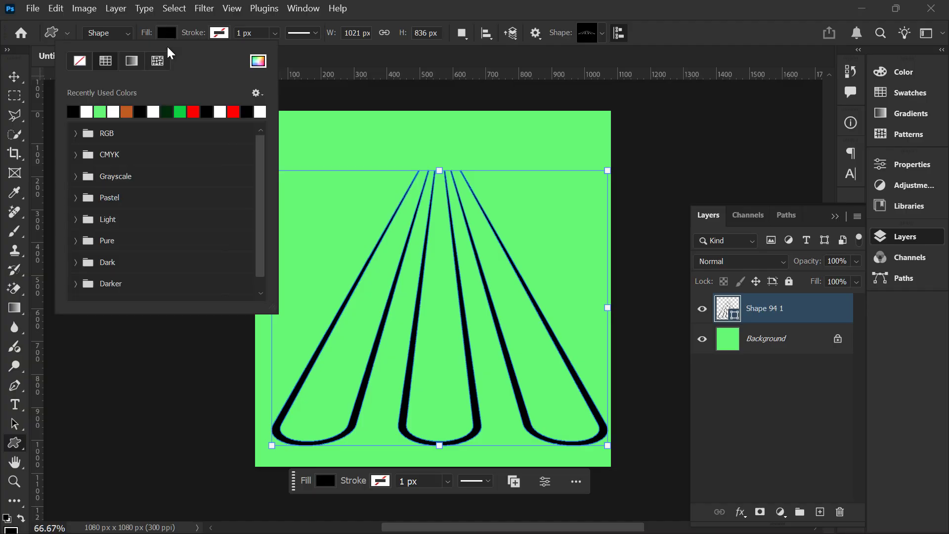
{"action": "left_click", "coordinate": [220, 38]}
{"action": "left_click", "coordinate": [220, 37]}
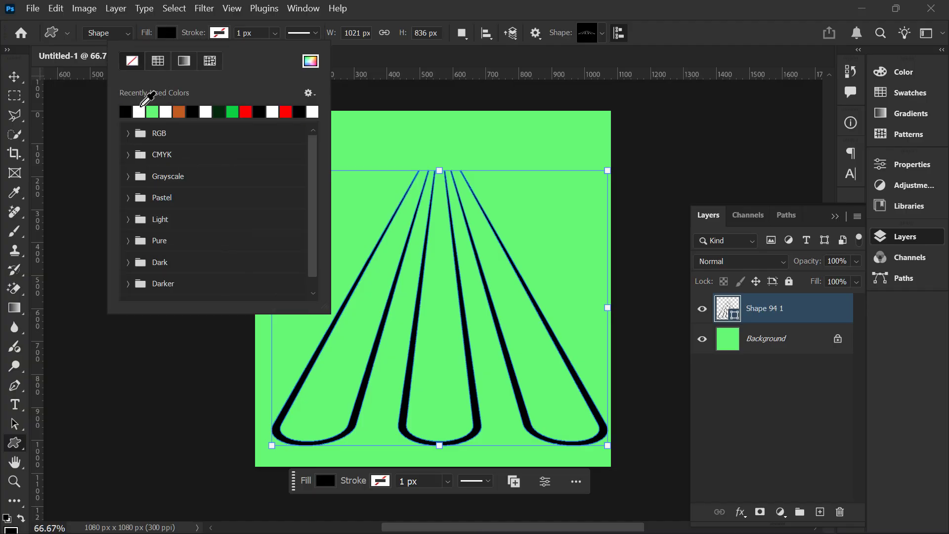
{"action": "left_click", "coordinate": [140, 111]}
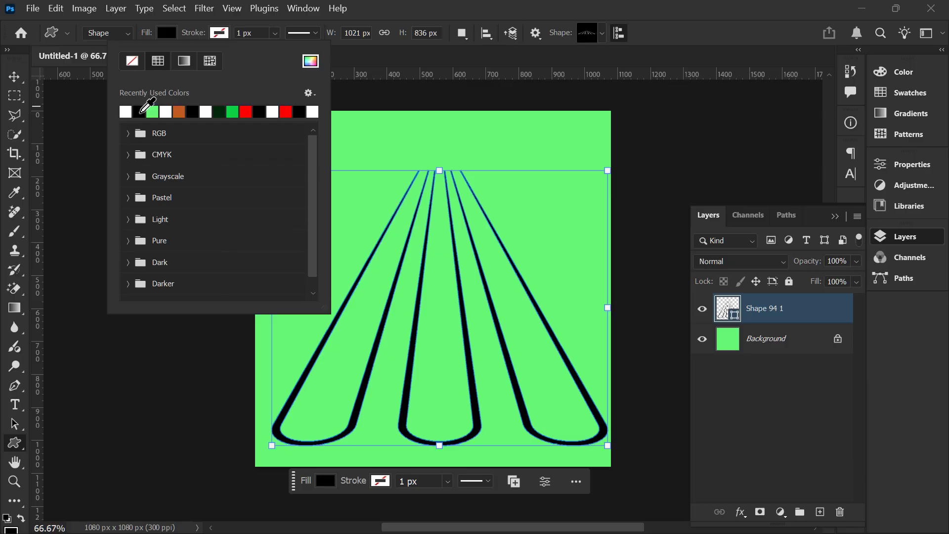
{"action": "left_click", "coordinate": [275, 33]}
{"action": "left_click_drag", "start_coordinate": [282, 50], "coordinate": [296, 50]}
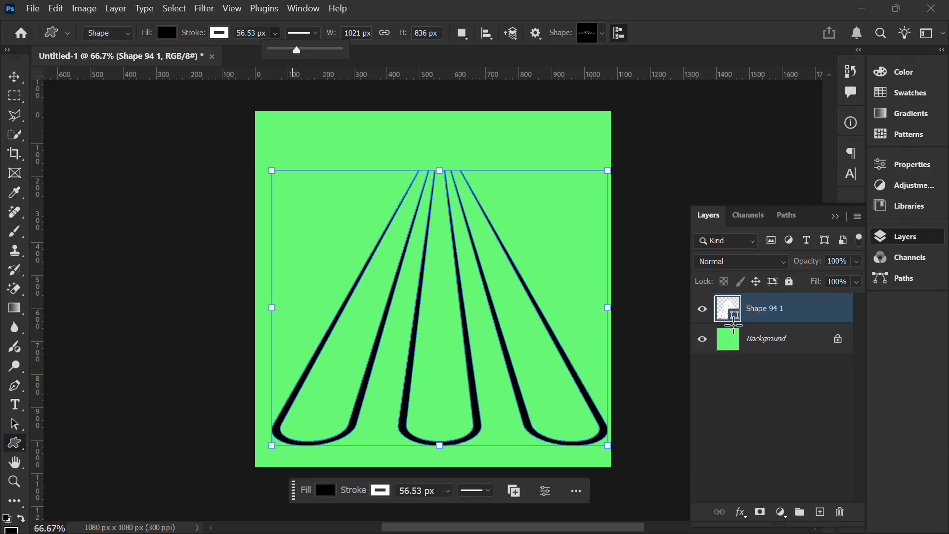
{"action": "left_click", "coordinate": [729, 318]}
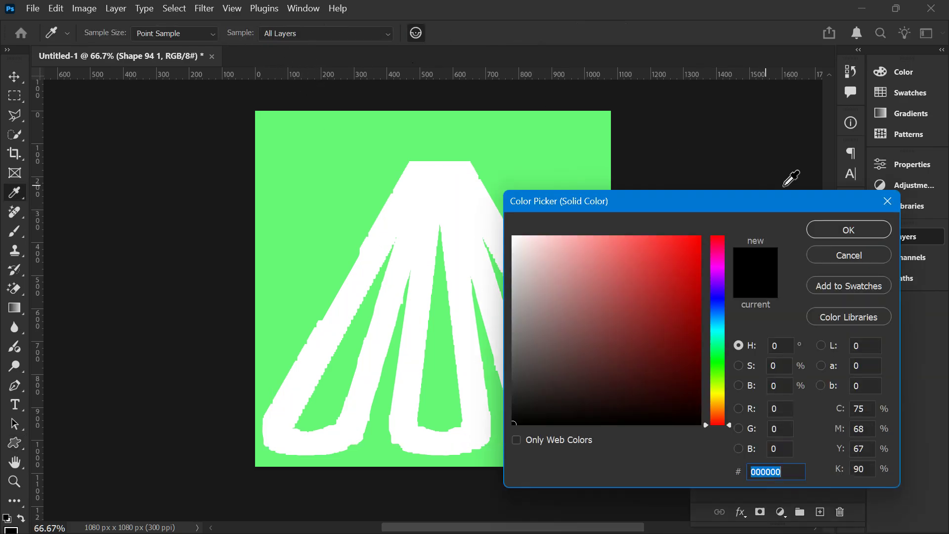
{"action": "left_click", "coordinate": [840, 254]}
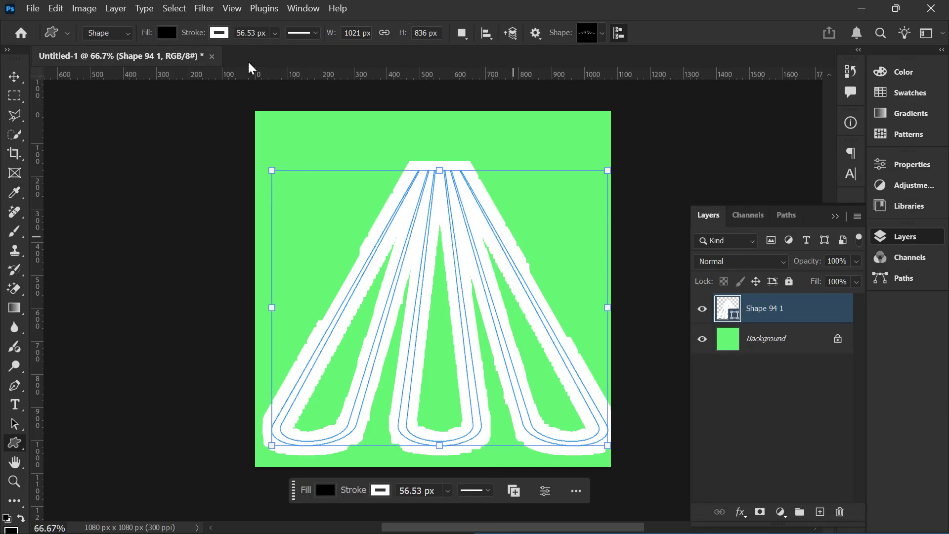
{"action": "double_click", "coordinate": [734, 311]}
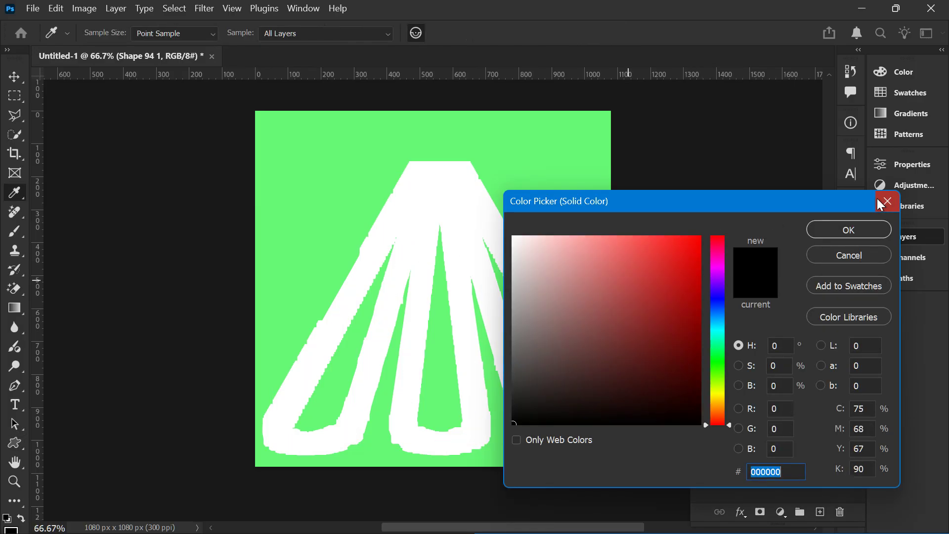
{"action": "left_click", "coordinate": [887, 201]}
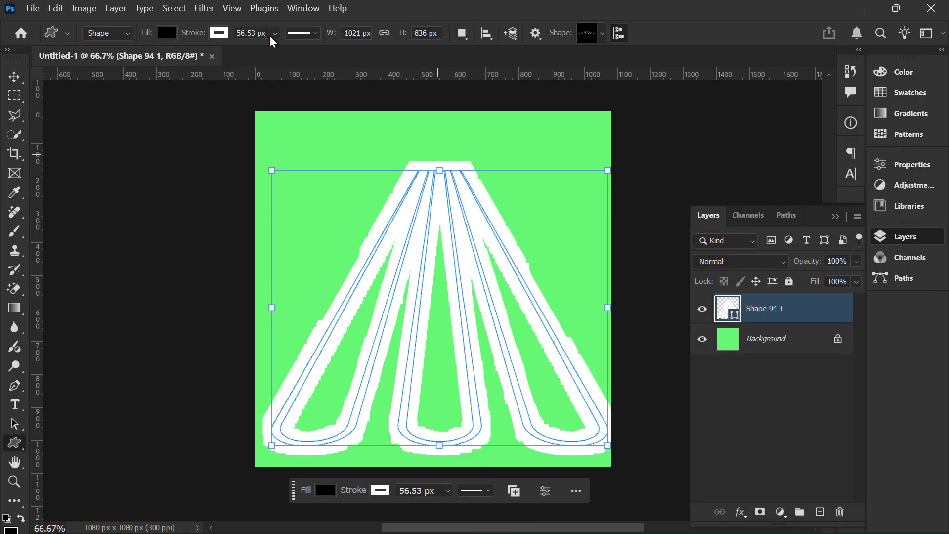
- Remove the white stroke from the black road shape
{"action": "left_click", "coordinate": [212, 35]}
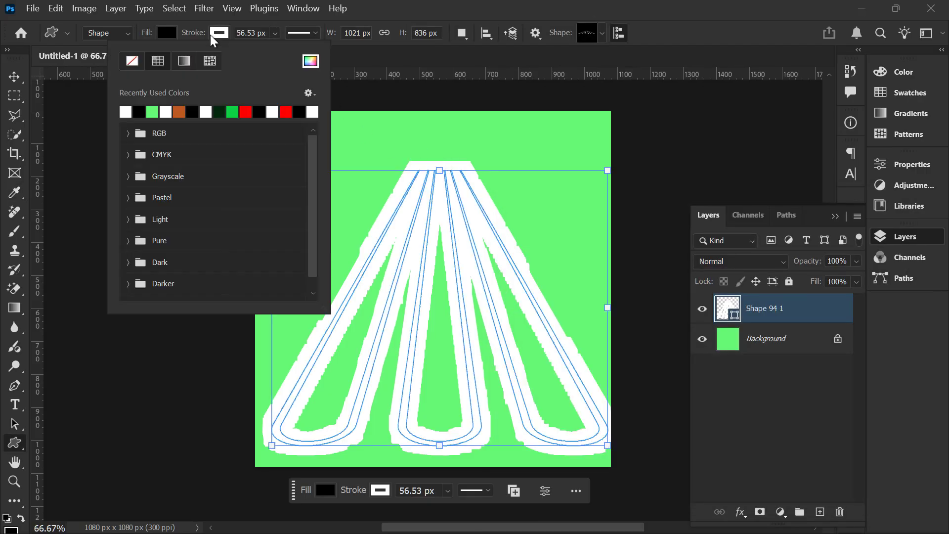
{"action": "left_click", "coordinate": [136, 59]}
{"action": "left_click", "coordinate": [731, 378]}
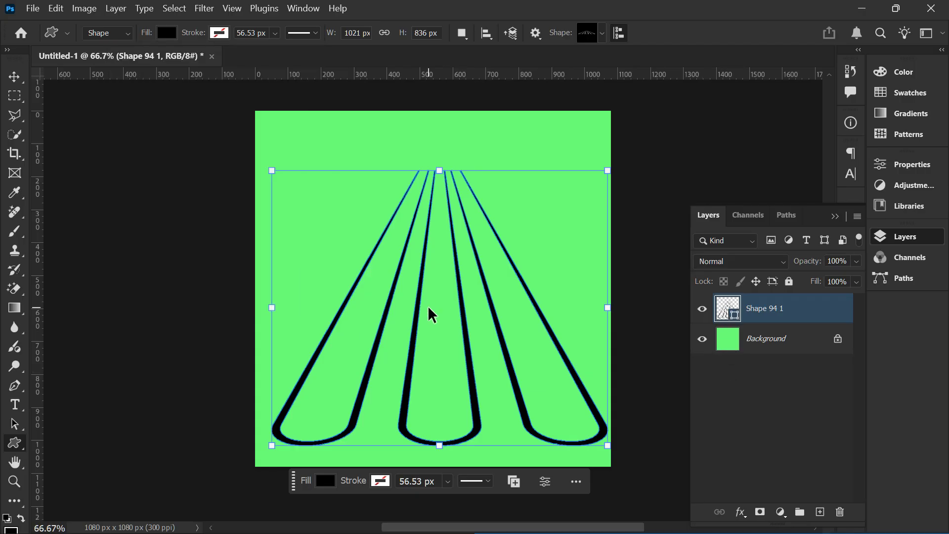
- Scale the road shape to about 112.42% and reposition it at about X 540 px, Y 656.58 px, overhanging the canvas's bottom edge
{"action": "key", "text": "ctrl+t"}
{"action": "left_click_drag", "start_coordinate": [262, 163], "coordinate": [238, 141]}
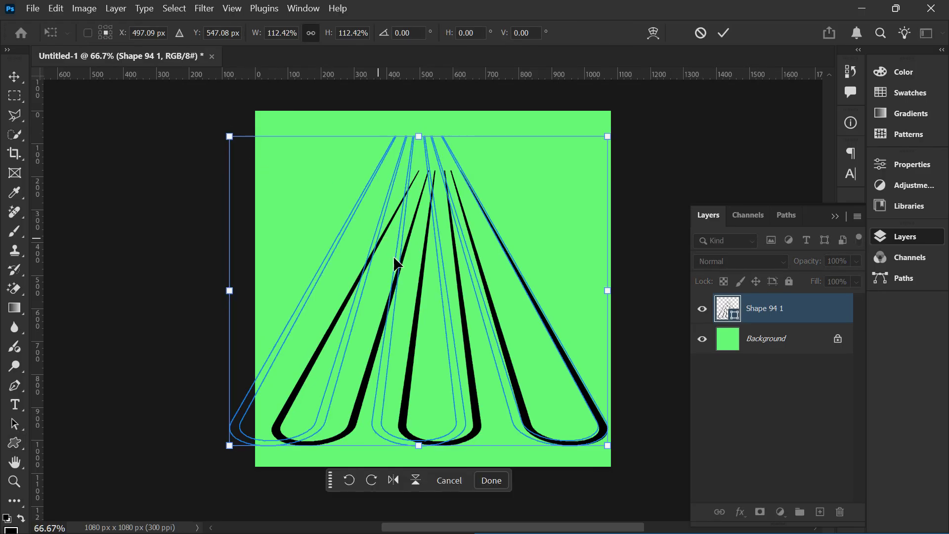
{"action": "left_click_drag", "start_coordinate": [406, 268], "coordinate": [418, 301]}
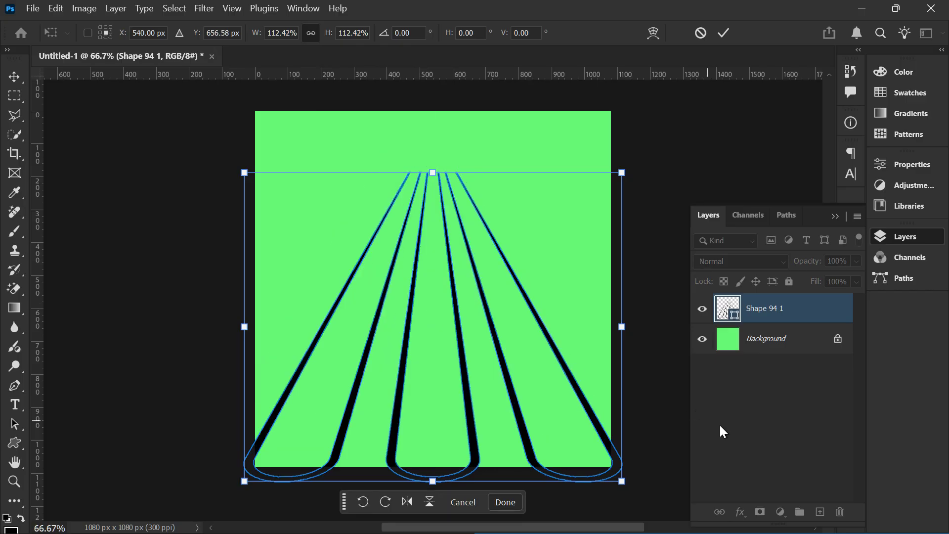
{"action": "key", "text": "Return"}
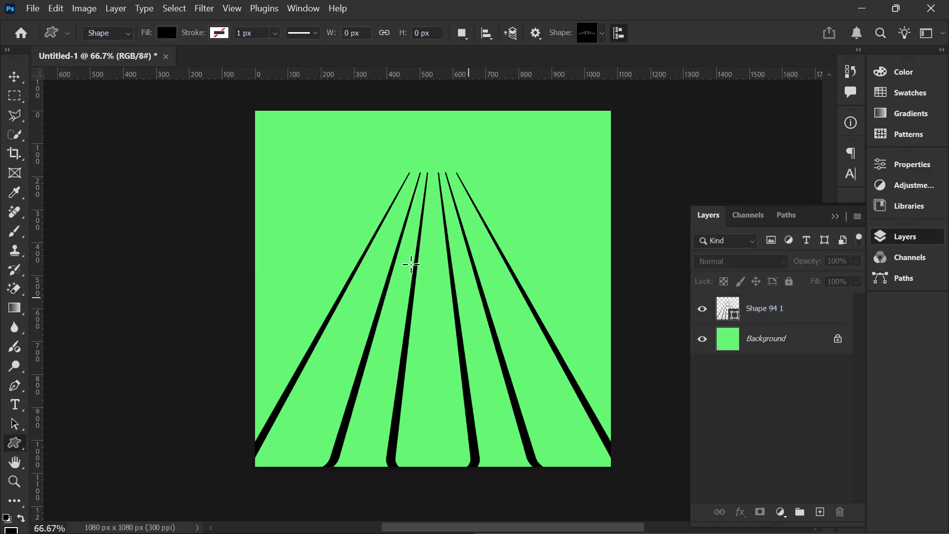
- Select the road shape's layer with the Path Selection tool and lower the shape's top edge to a height of about 887 px
{"action": "key", "text": "a"}
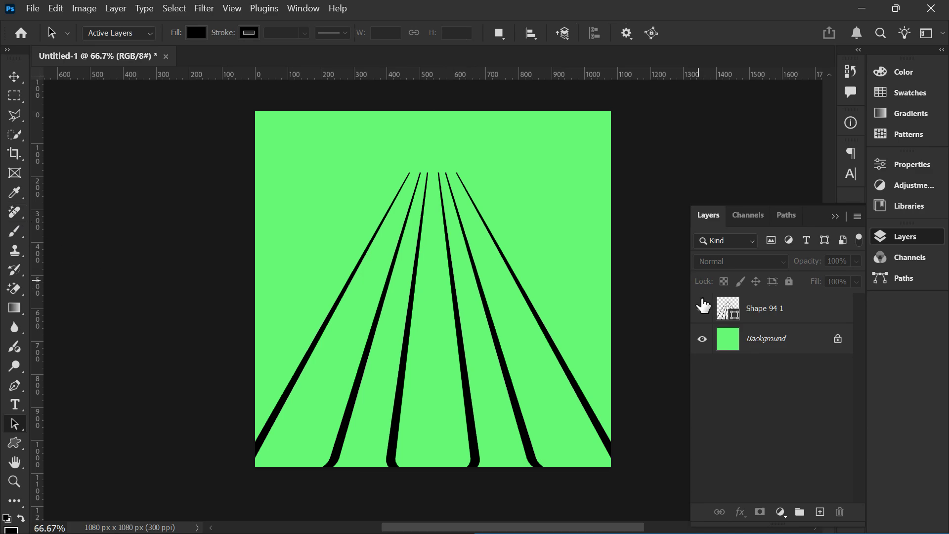
{"action": "left_click", "coordinate": [724, 311]}
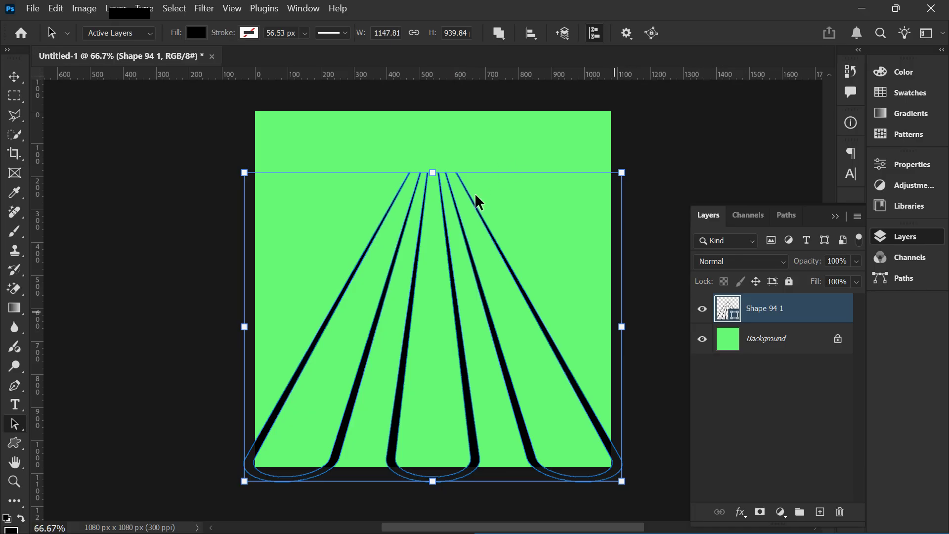
{"action": "double_click", "coordinate": [728, 309]}
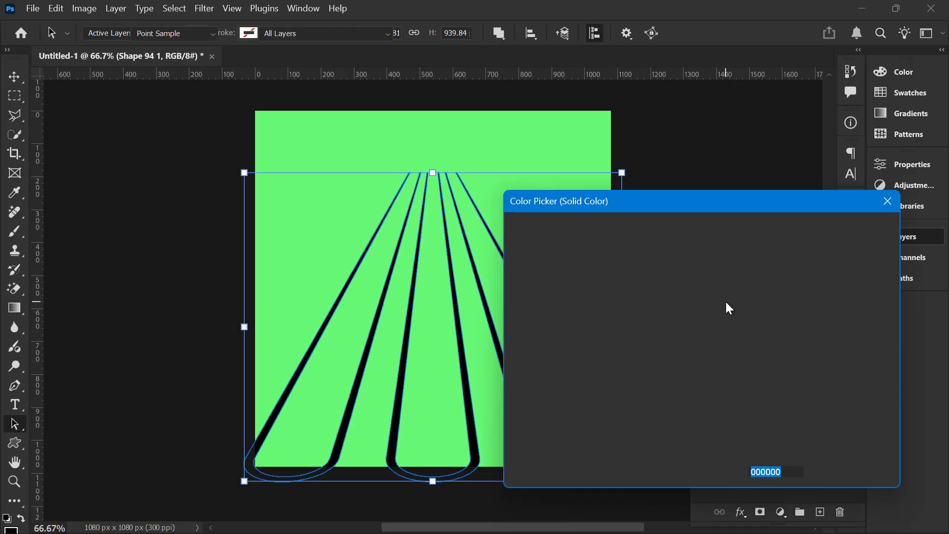
{"action": "key", "text": "Escape"}
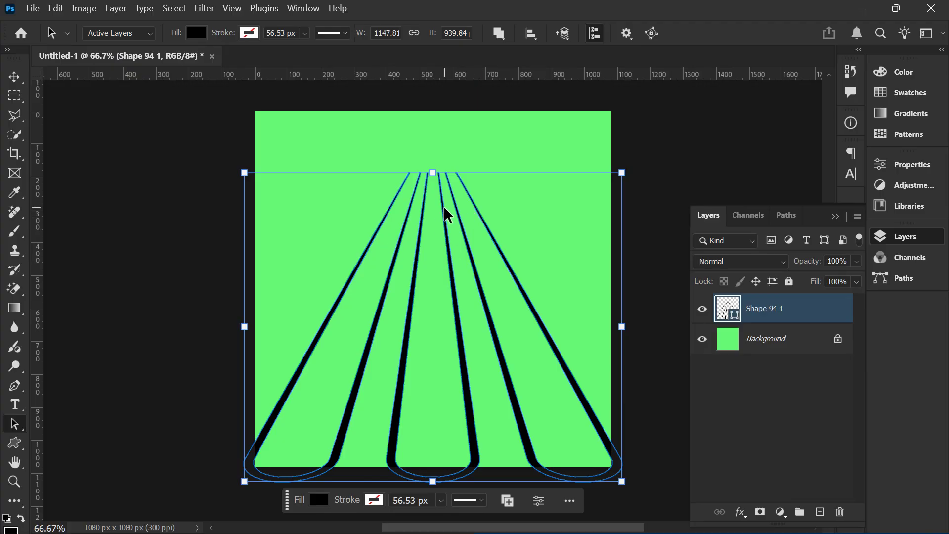
{"action": "left_click_drag", "start_coordinate": [429, 174], "coordinate": [424, 192]}
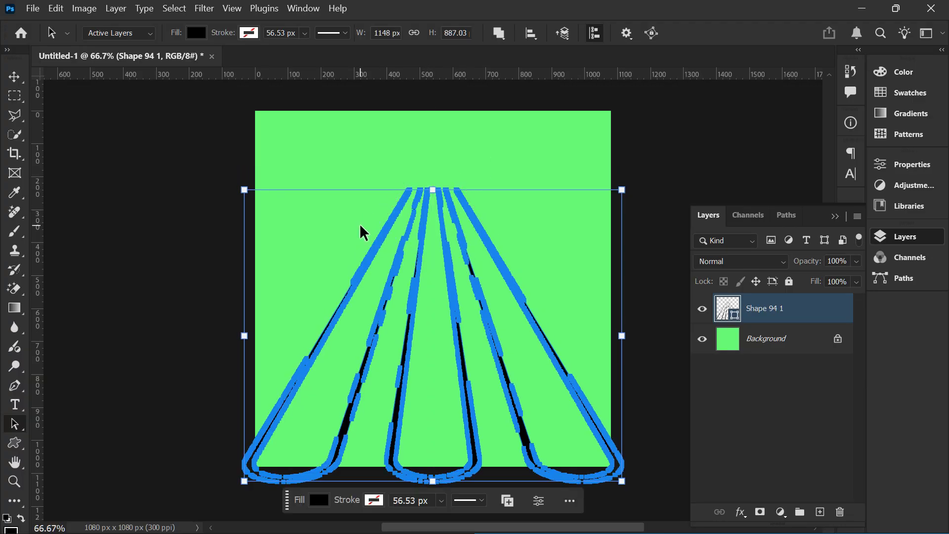
- Try moving the road shape toward the canvas's upper left, undo the move and deselect its layer
{"action": "left_click_drag", "start_coordinate": [383, 239], "coordinate": [351, 227]}
{"action": "key", "text": "ctrl+z"}
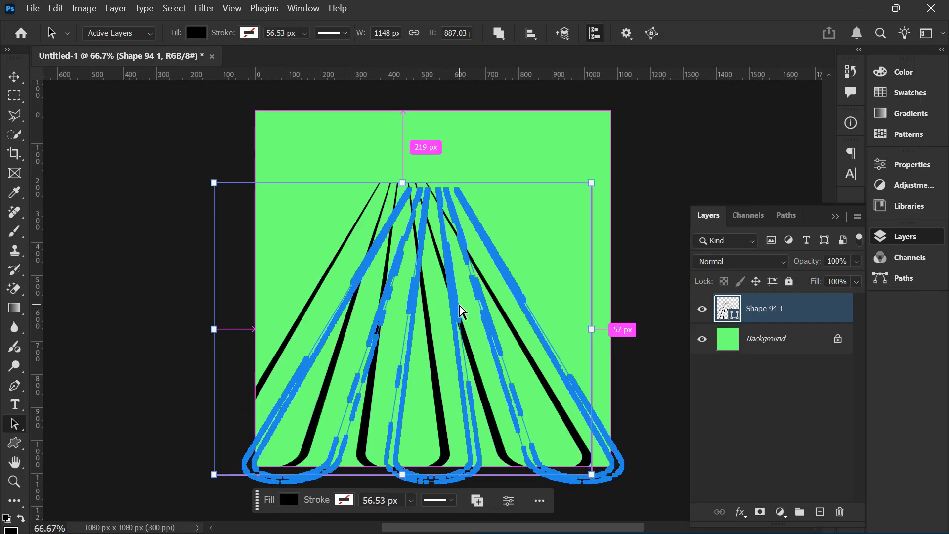
{"action": "left_click", "coordinate": [807, 426]}
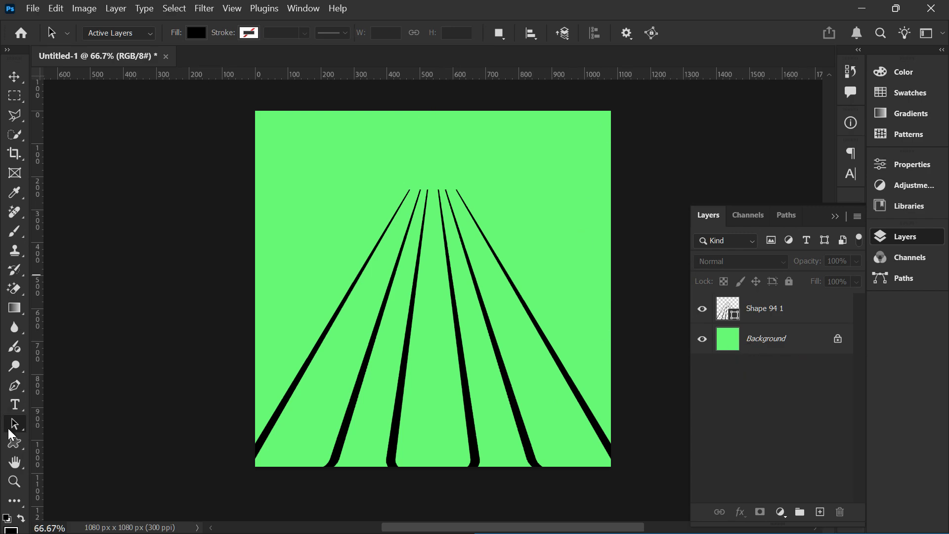
- Open the list of available shape tools
{"action": "key", "text": "l"}
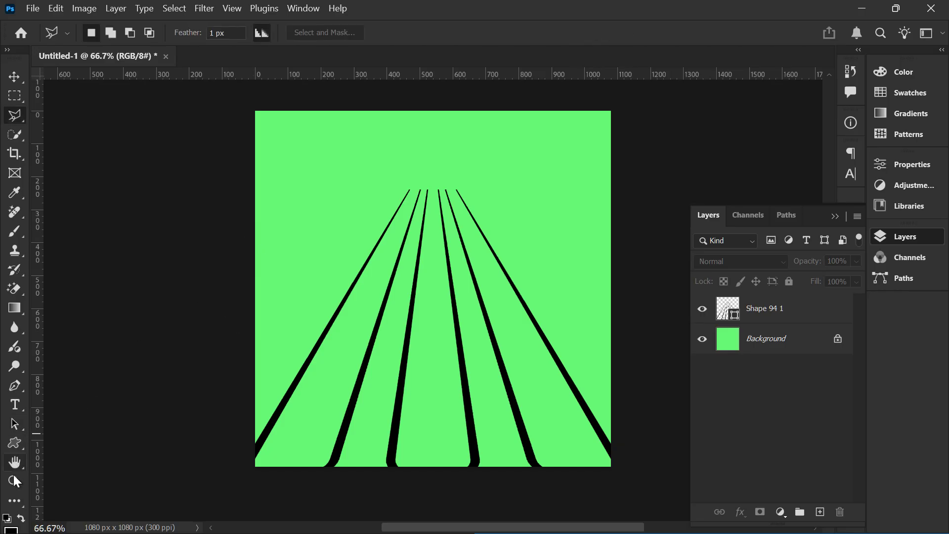
{"action": "left_click", "coordinate": [11, 443]}
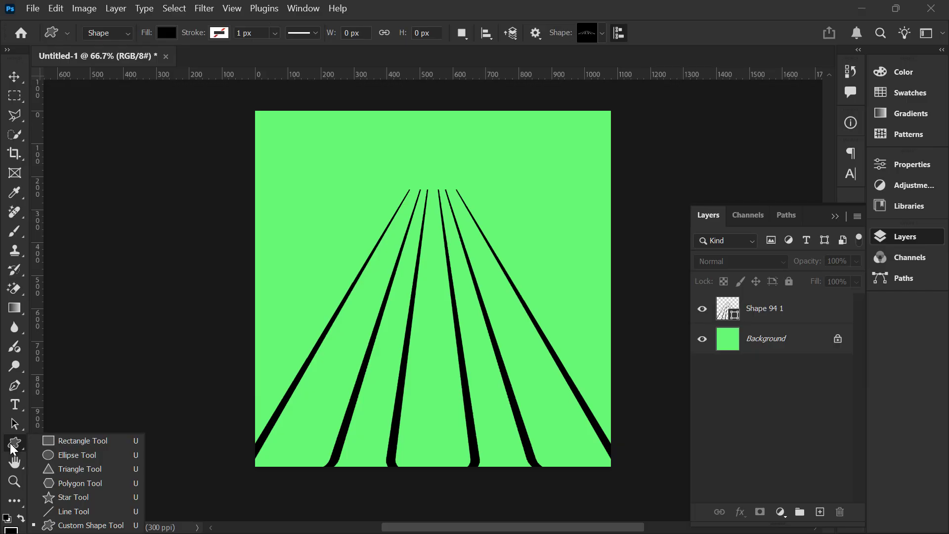